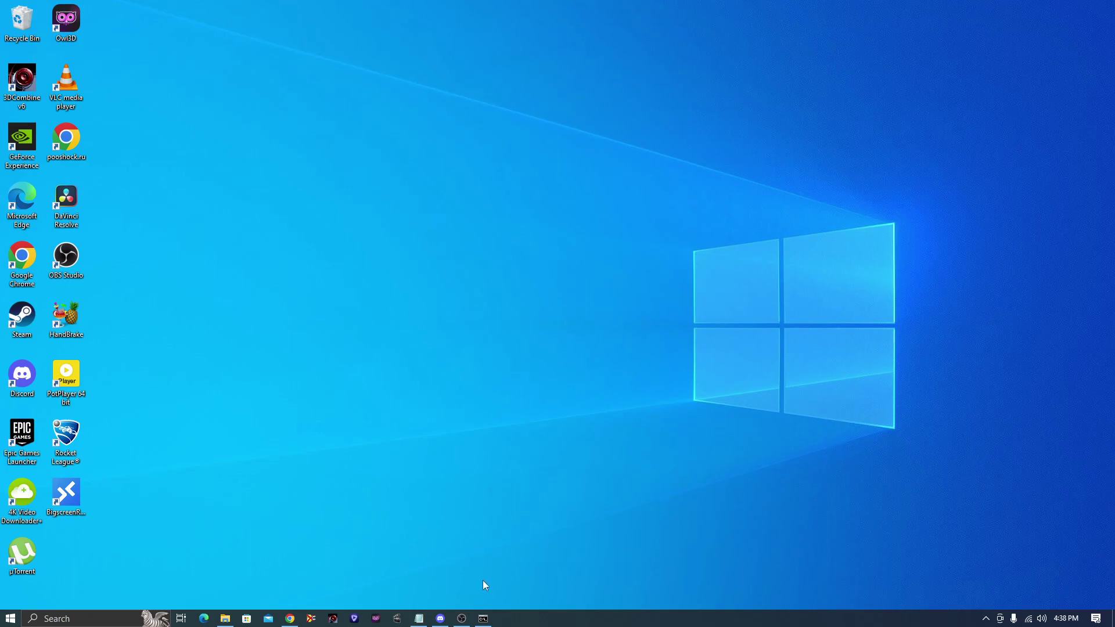
# In File Explorer, go to drive E:, open the sd.webui folder and select several batch files.
pyautogui.click(483, 617)
pyautogui.click(225, 618)
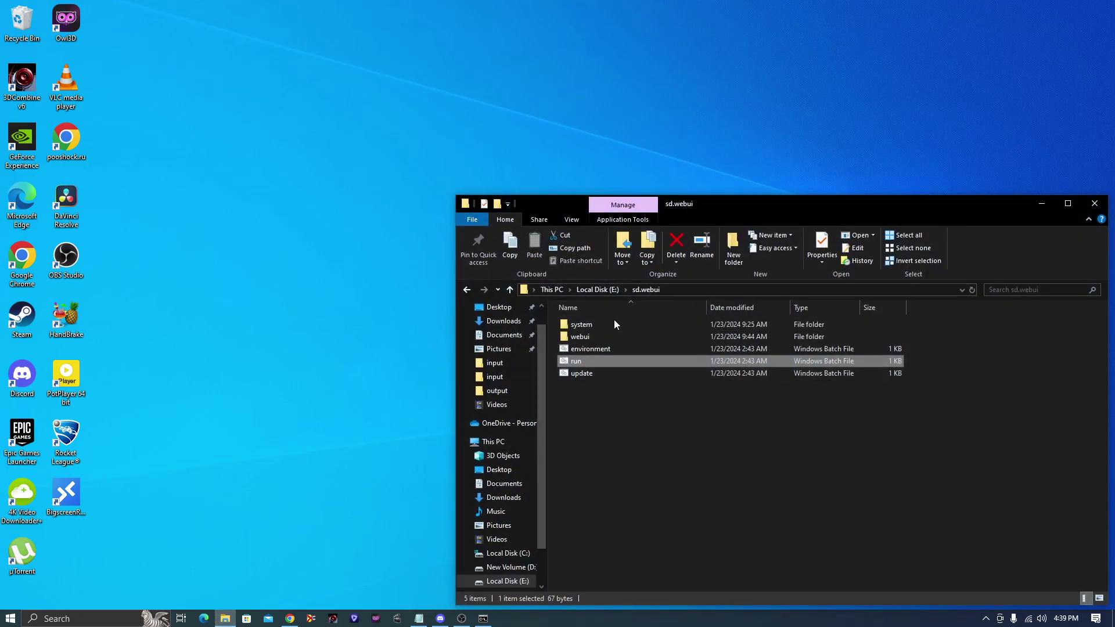
pyautogui.click(607, 289)
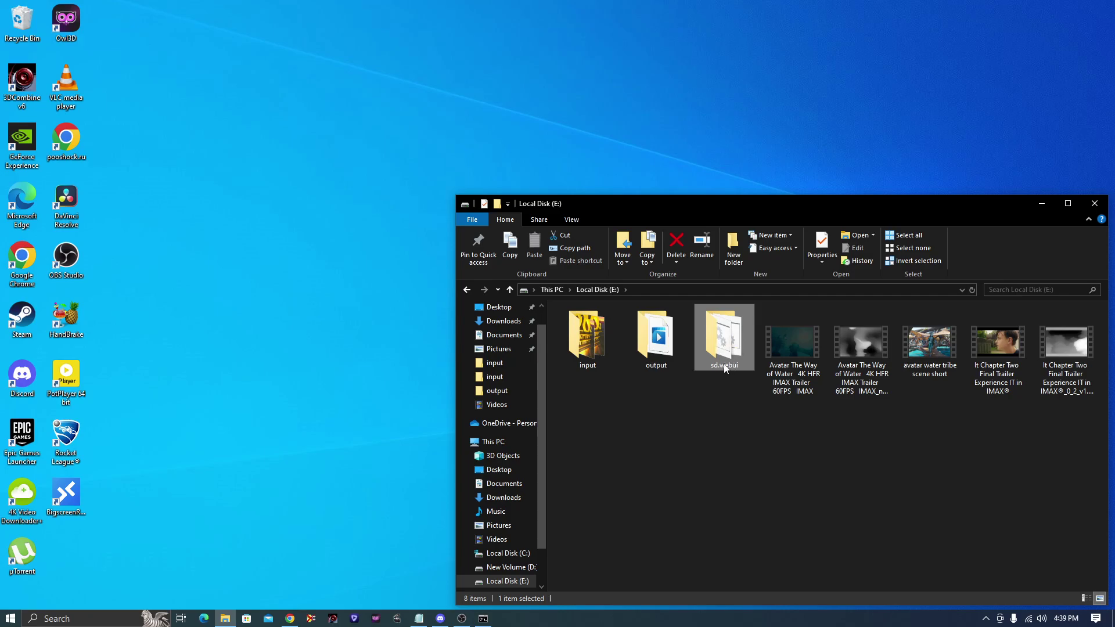
pyautogui.doubleClick(725, 344)
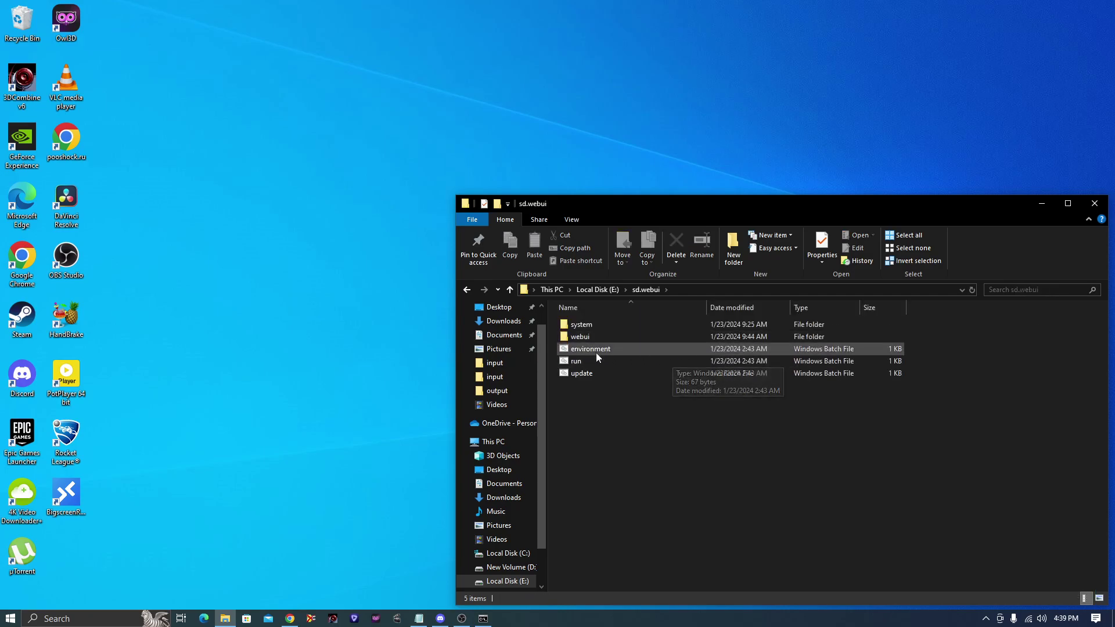
pyautogui.moveTo(607, 426)
pyautogui.mouseDown()
pyautogui.moveTo(578, 343)
pyautogui.moveTo(591, 421)
pyautogui.mouseUp()
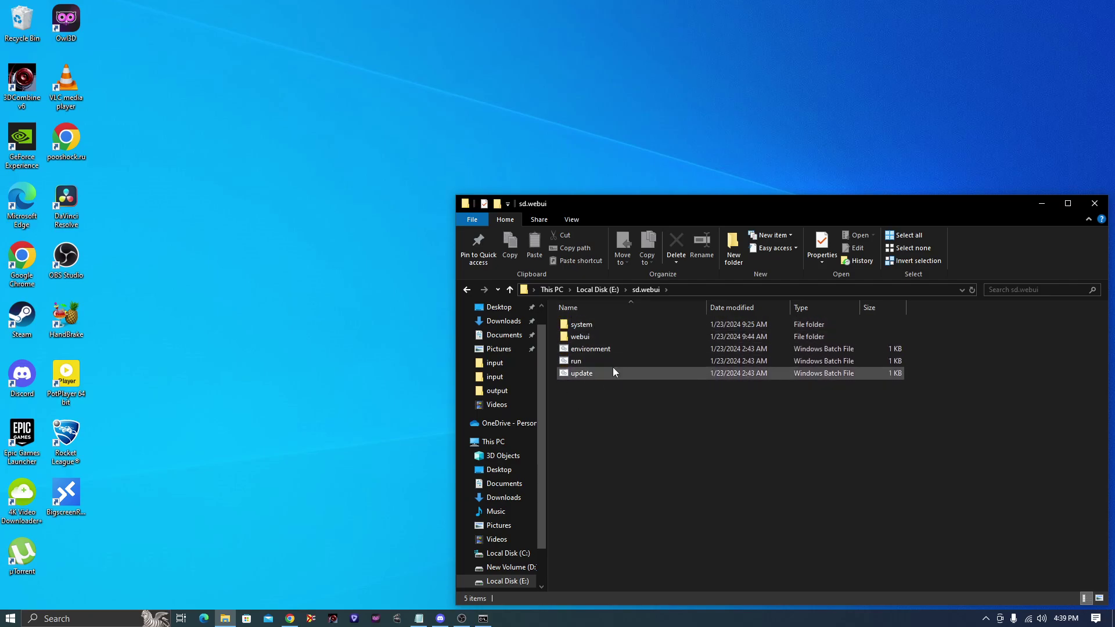
# Browse the contents of the webui subfolder, then return up to sd.webui.
pyautogui.doubleClick(587, 339)
pyautogui.scroll(-3, 613, 379)
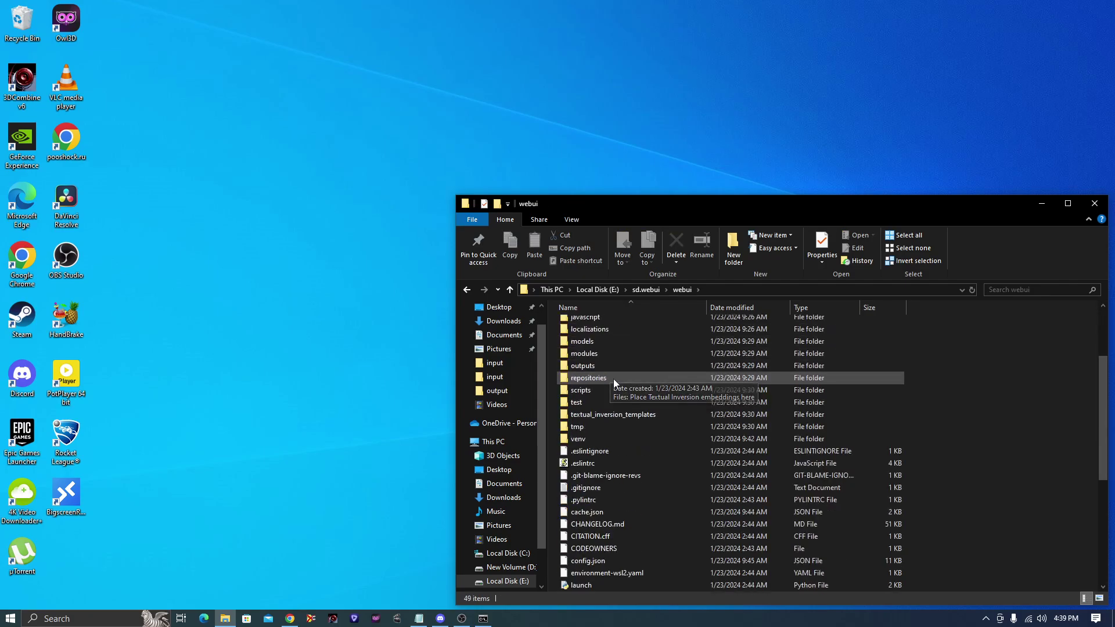
pyautogui.scroll(-6, 621, 386)
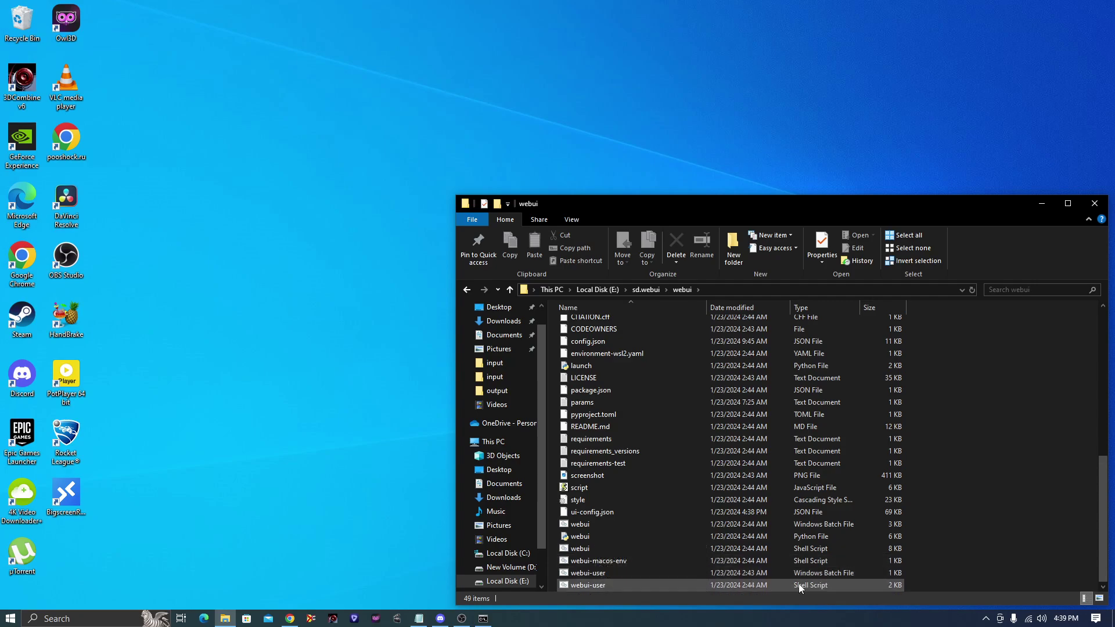
pyautogui.click(646, 290)
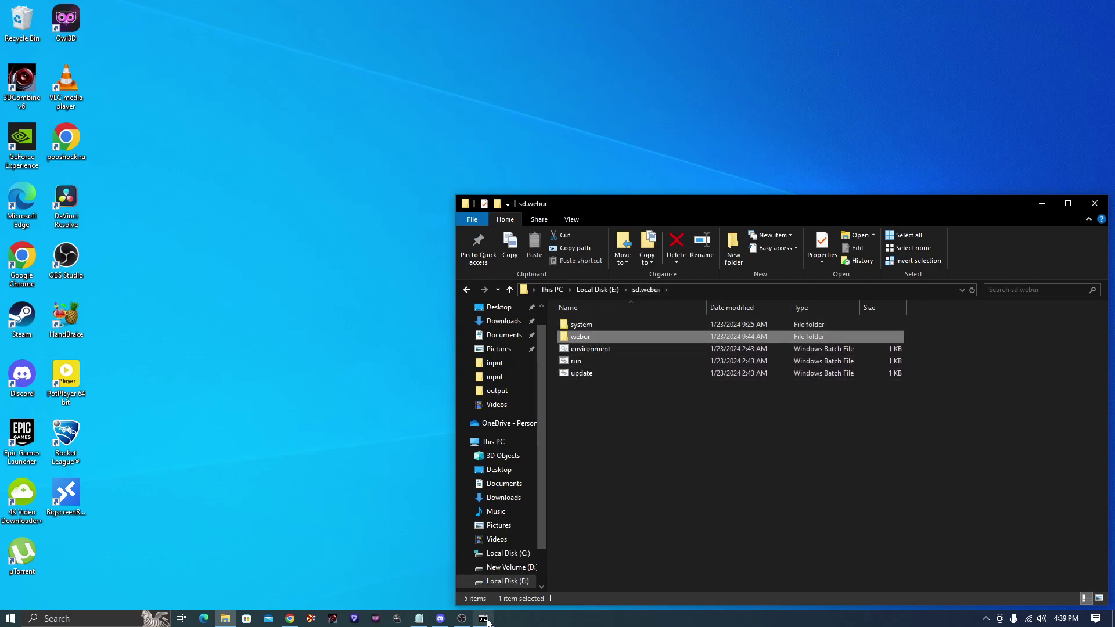
pyautogui.moveTo(488, 622)
pyautogui.click(482, 560)
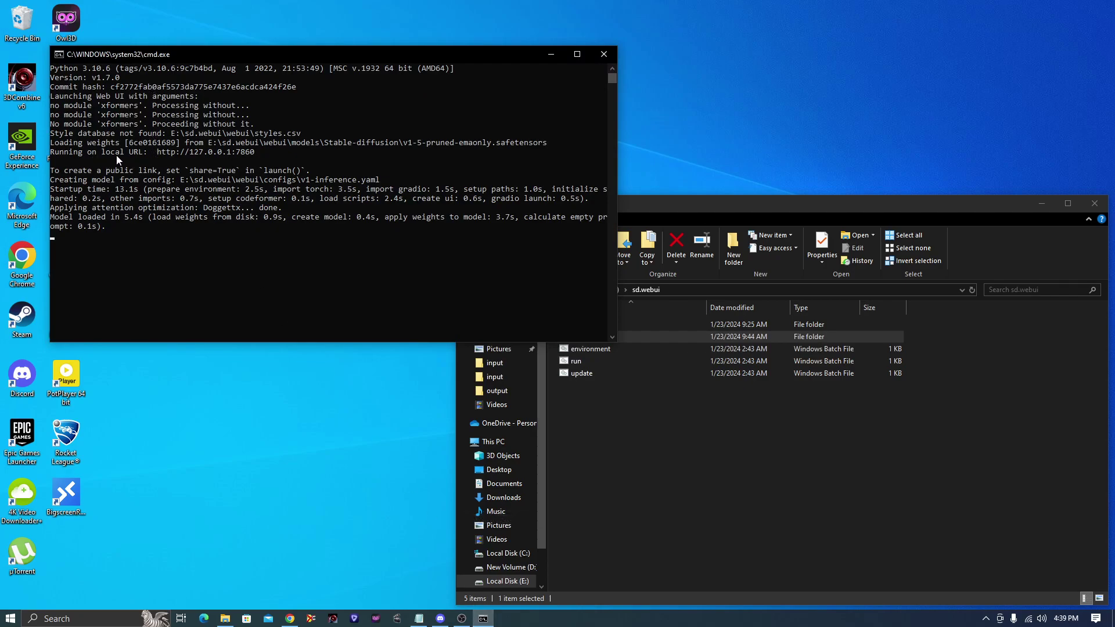
pyautogui.moveTo(158, 152); pyautogui.dragTo(254, 159)
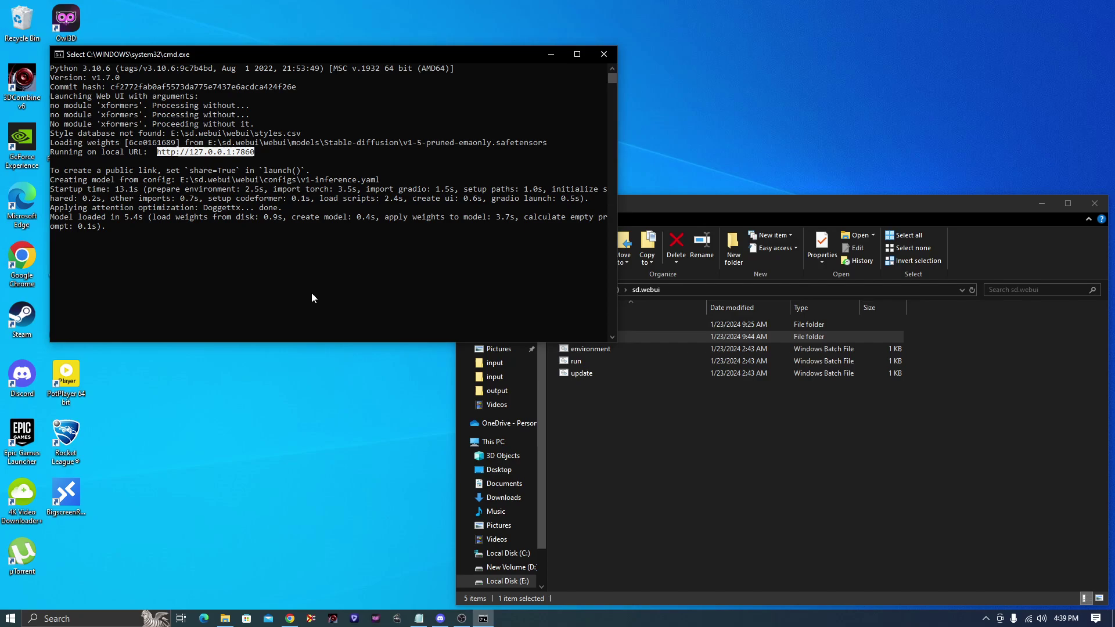
# Switch to Chrome and open the Depth tab, reviewing its res101 single-image options.
pyautogui.click(290, 618)
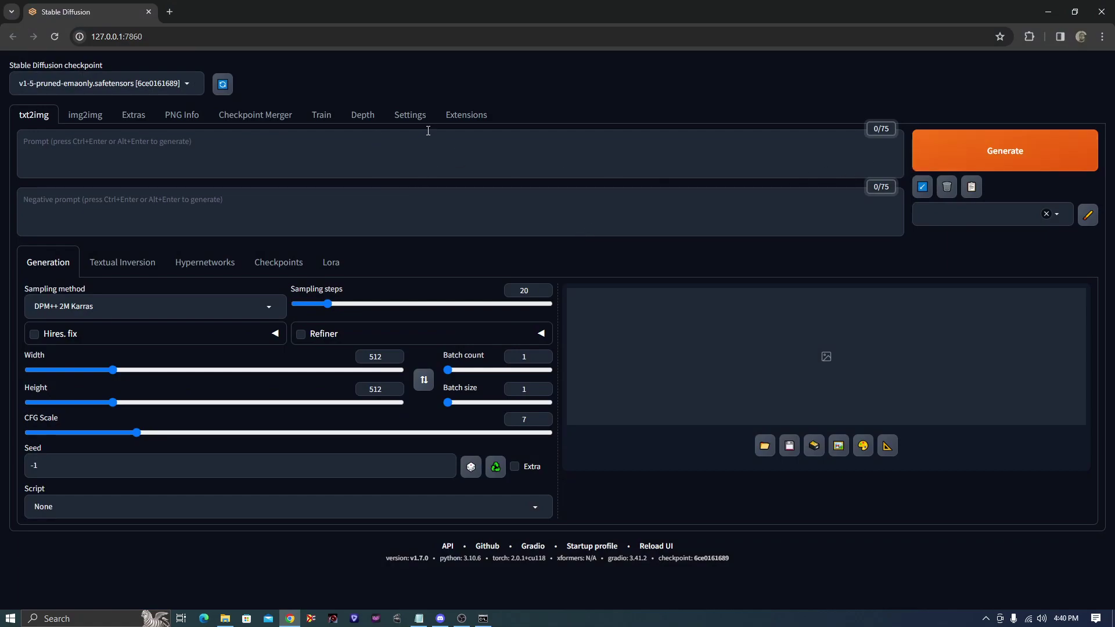
pyautogui.click(362, 116)
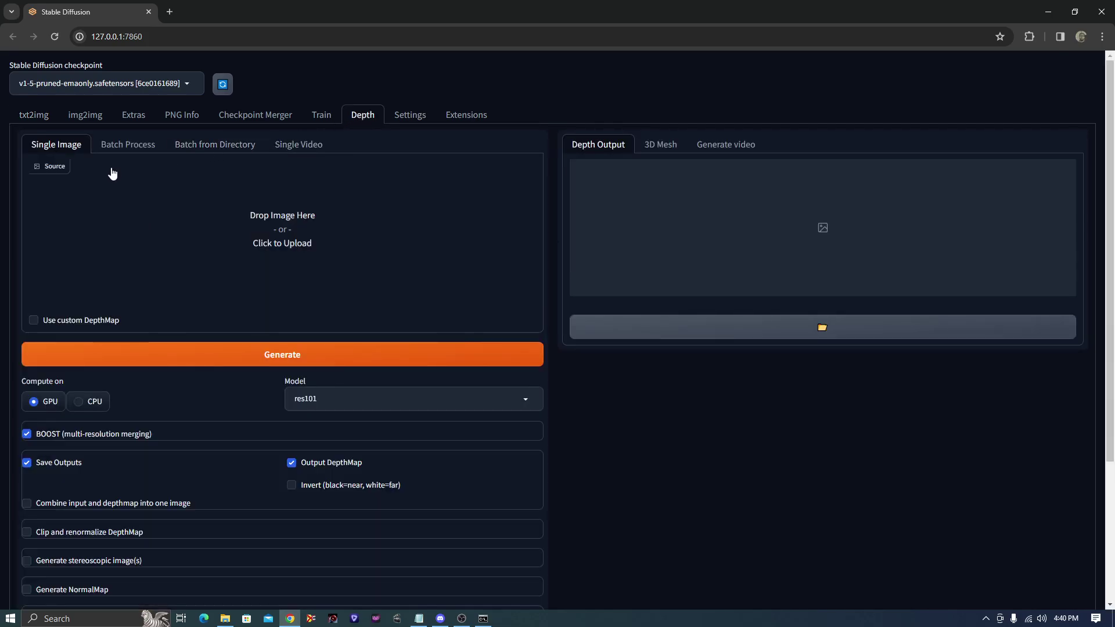
pyautogui.scroll(-3, 244, 282)
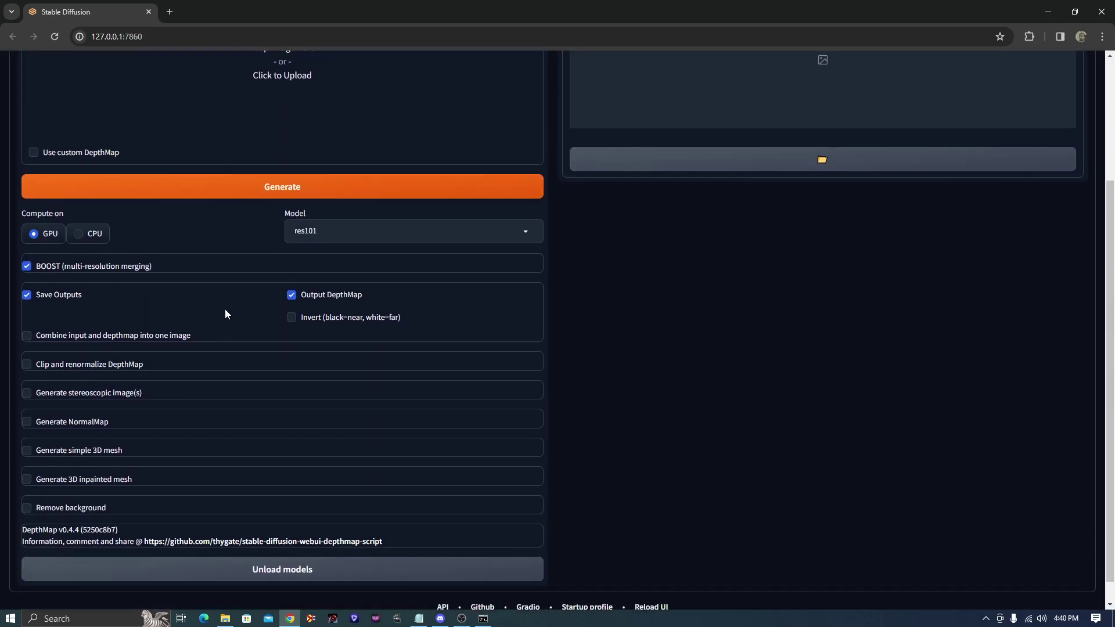
pyautogui.scroll(3, 225, 308)
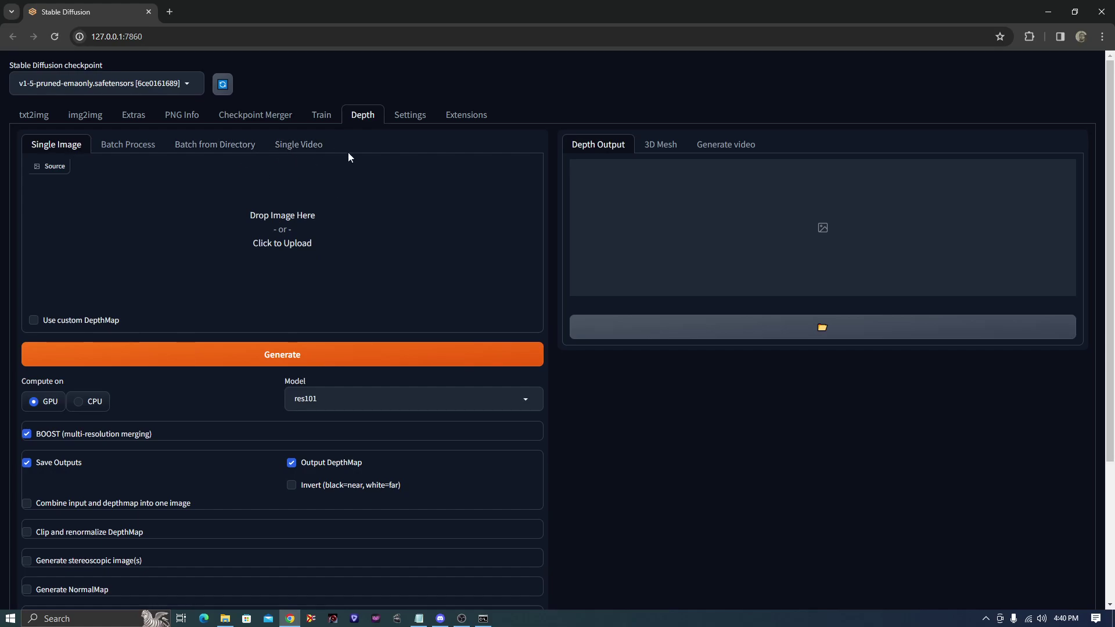
# Choose the Single Video sub-tab, dismiss the video file picker, and scroll to the Model setting.
pyautogui.click(301, 147)
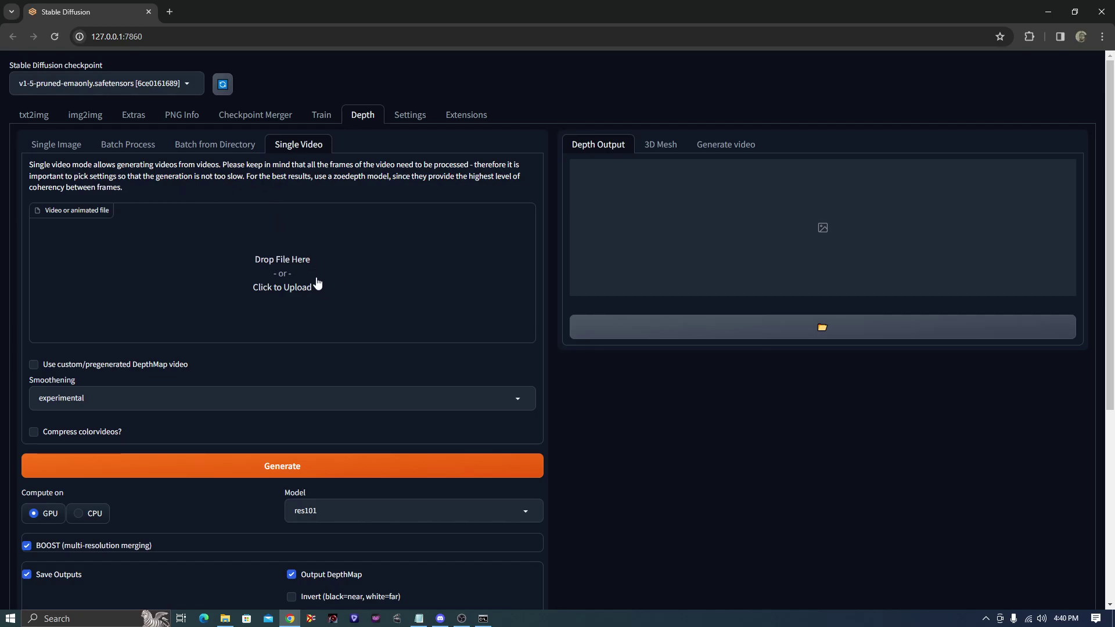
pyautogui.click(288, 268)
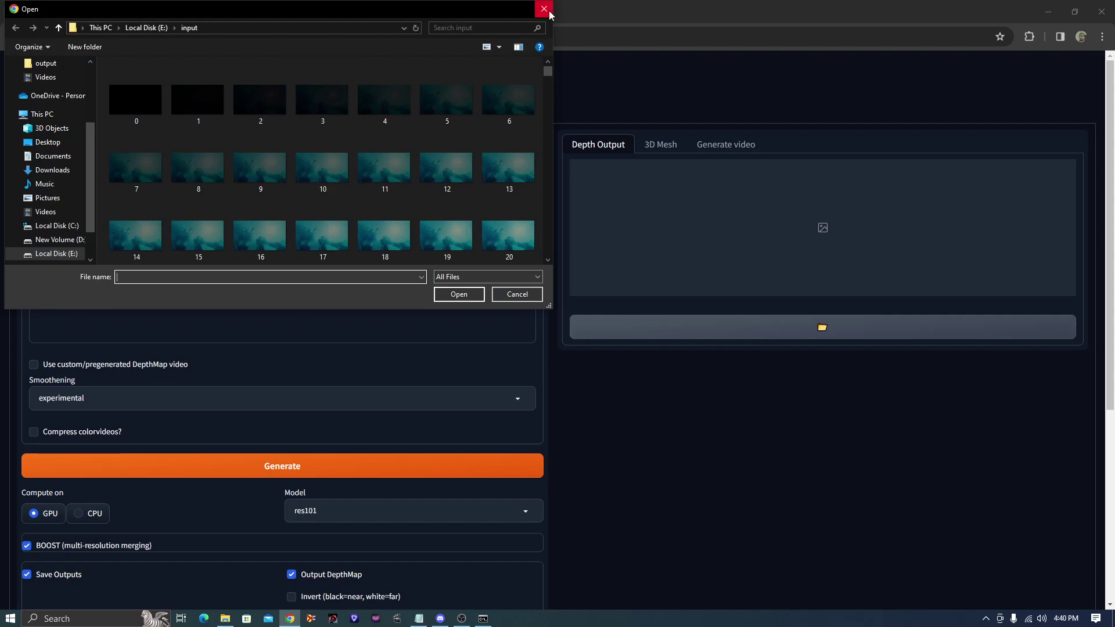
pyautogui.click(543, 8)
pyautogui.scroll(-2, 263, 337)
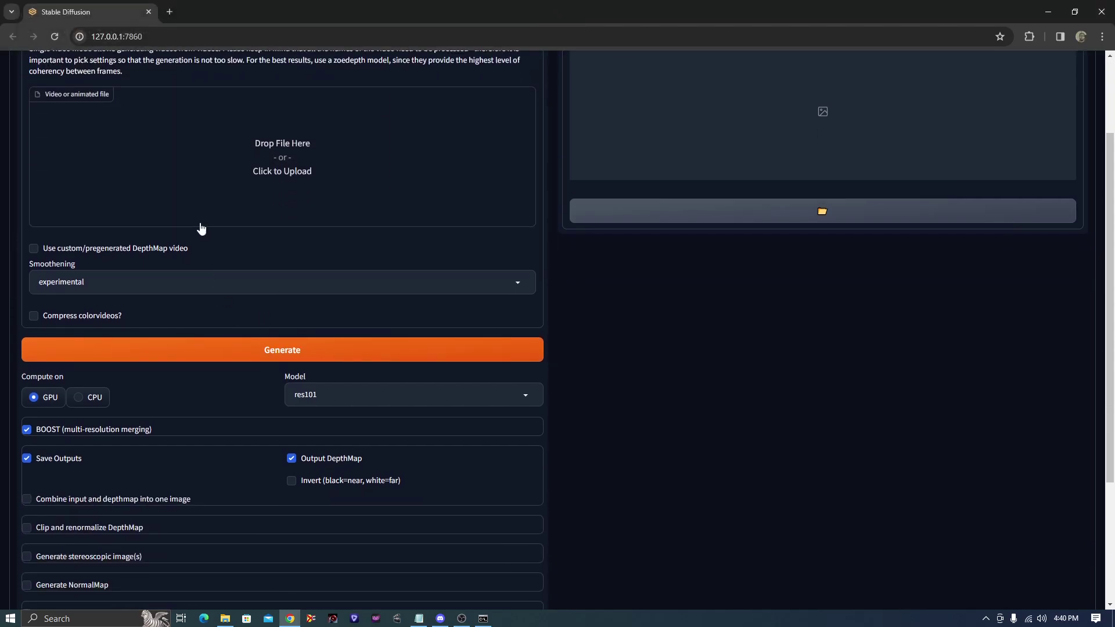
pyautogui.scroll(-1, 238, 311)
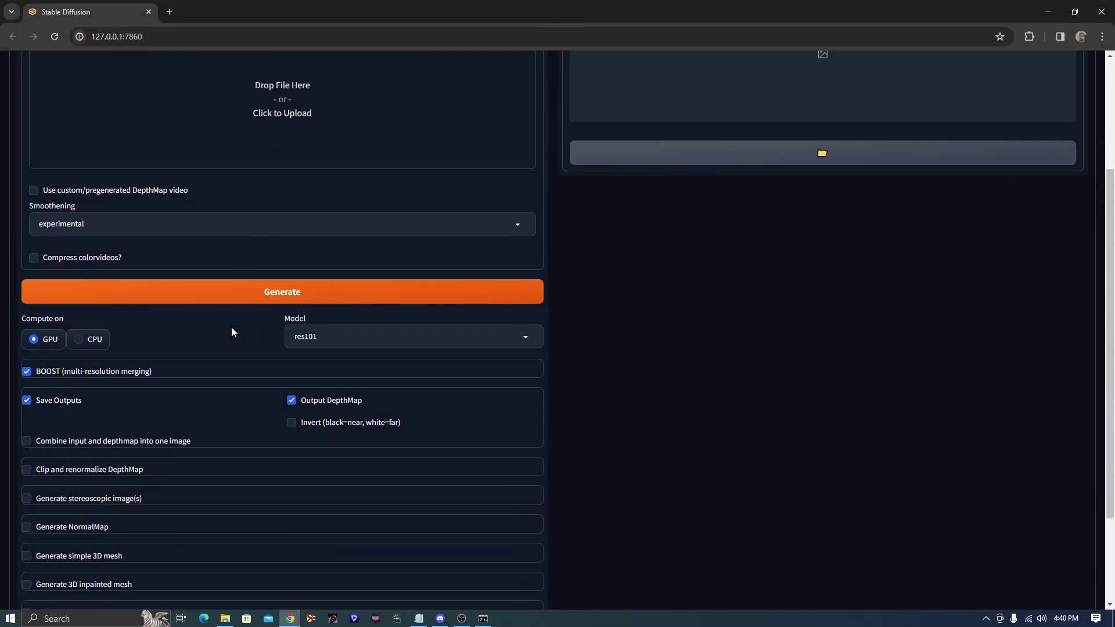
pyautogui.scroll(-1, 231, 332)
# Pick zoedepth_k (outdoor) from the depth Model dropdown.
pyautogui.click(402, 281)
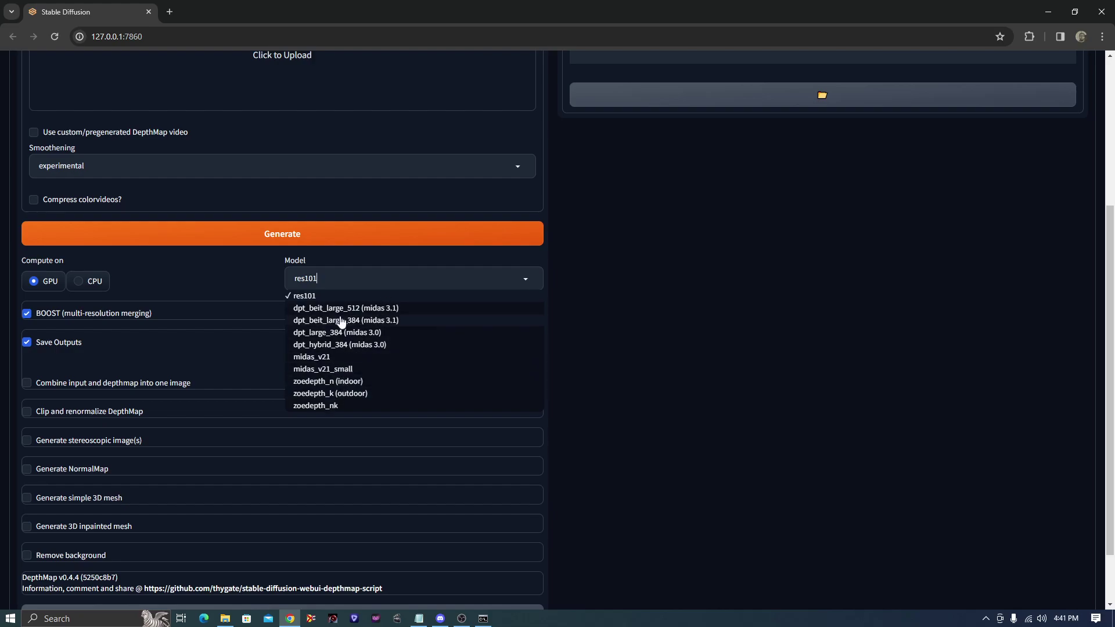
pyautogui.click(331, 395)
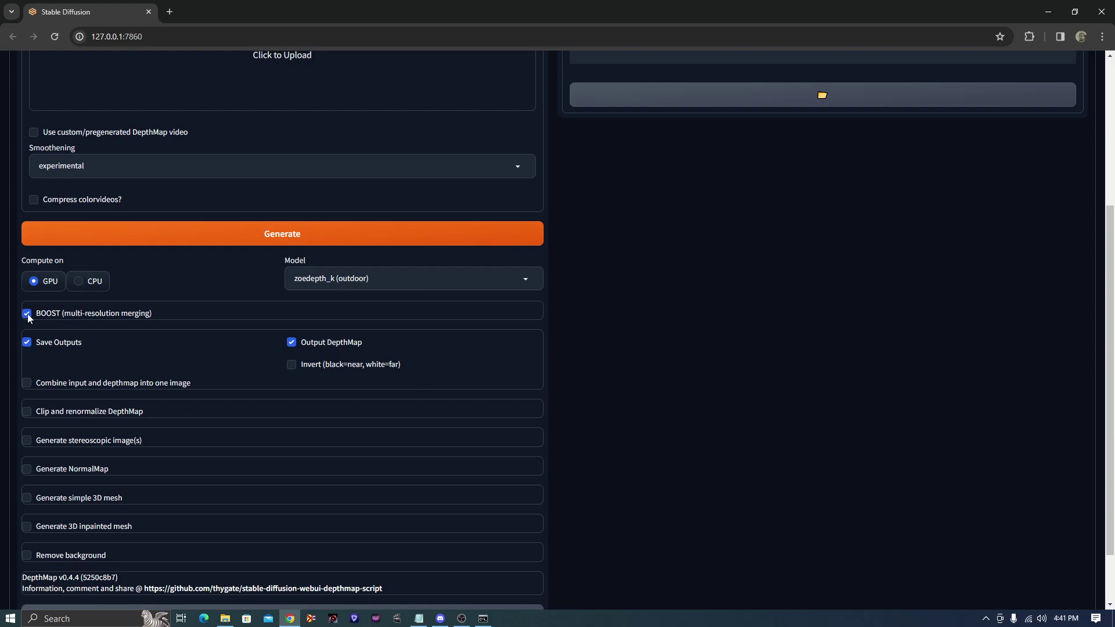
# Uncheck BOOST and drag Net height to 512, keeping Net width at 384.
pyautogui.click(27, 314)
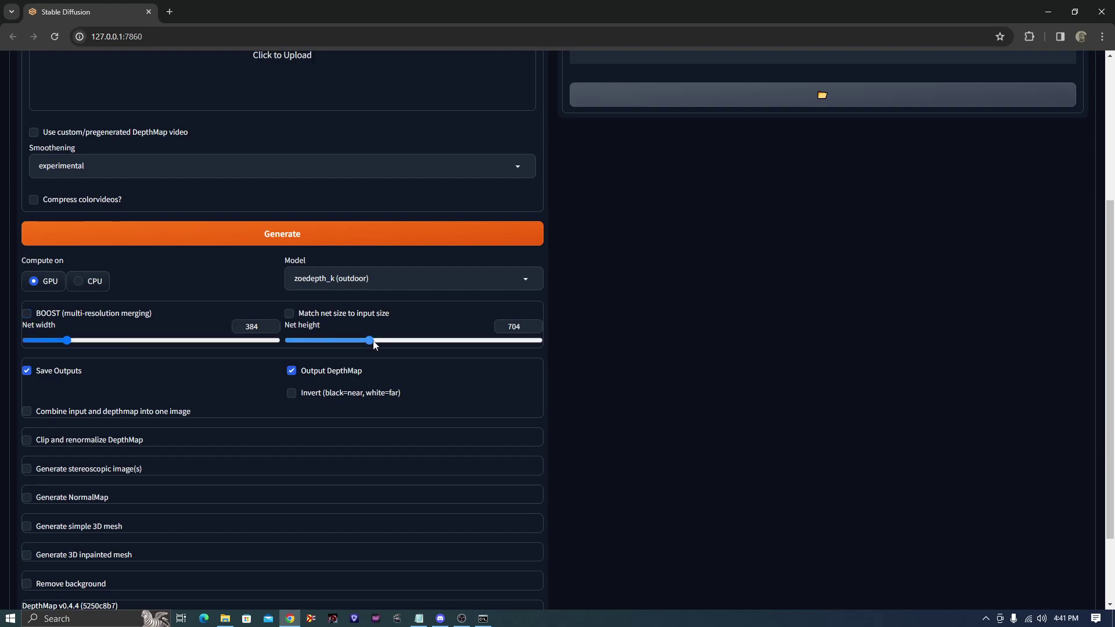
pyautogui.moveTo(374, 345); pyautogui.dragTo(344, 339)
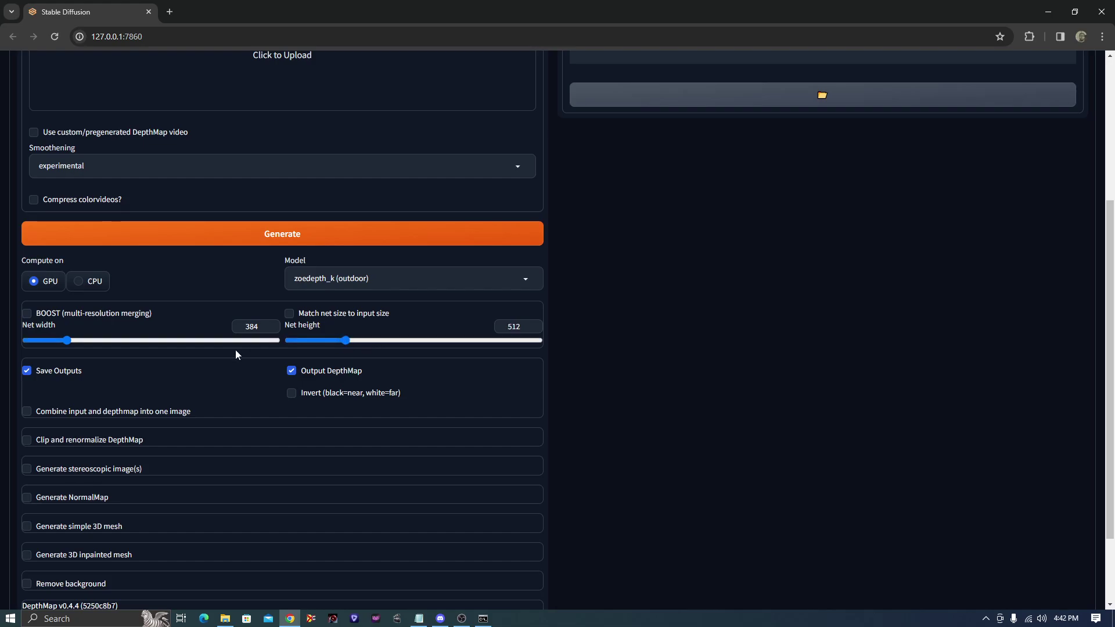
pyautogui.scroll(4, 494, 418)
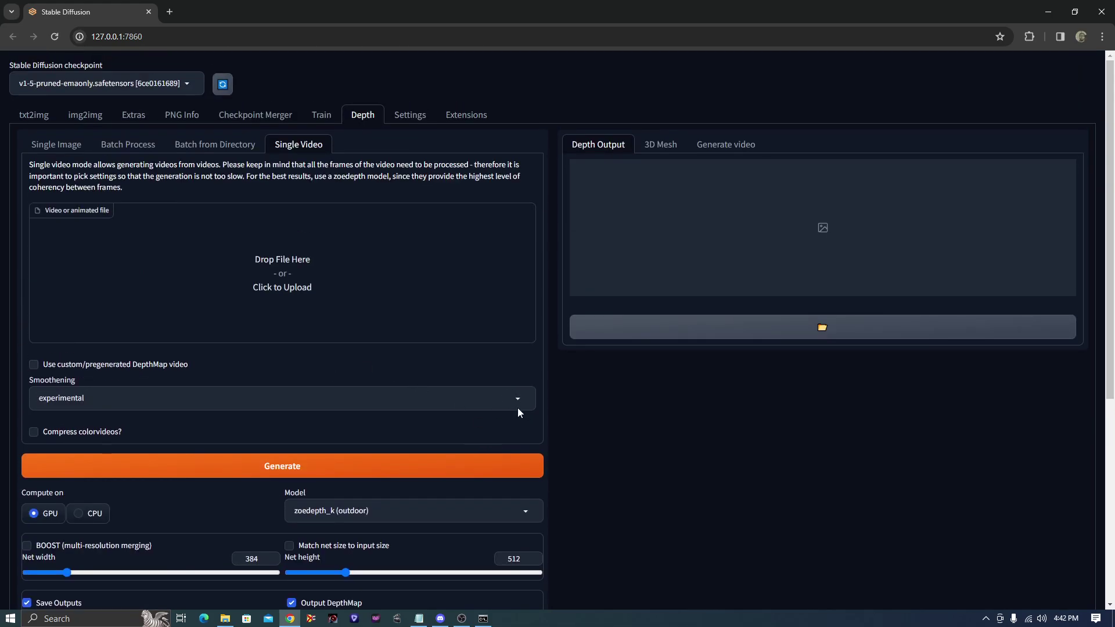
pyautogui.scroll(-3, 519, 412)
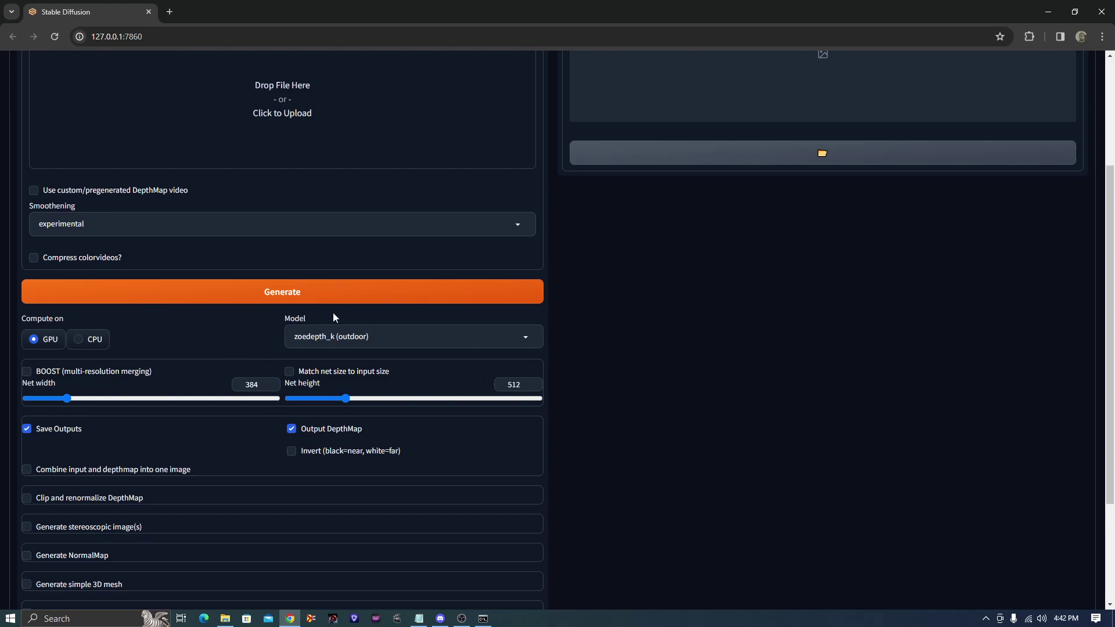
pyautogui.scroll(-1, 267, 359)
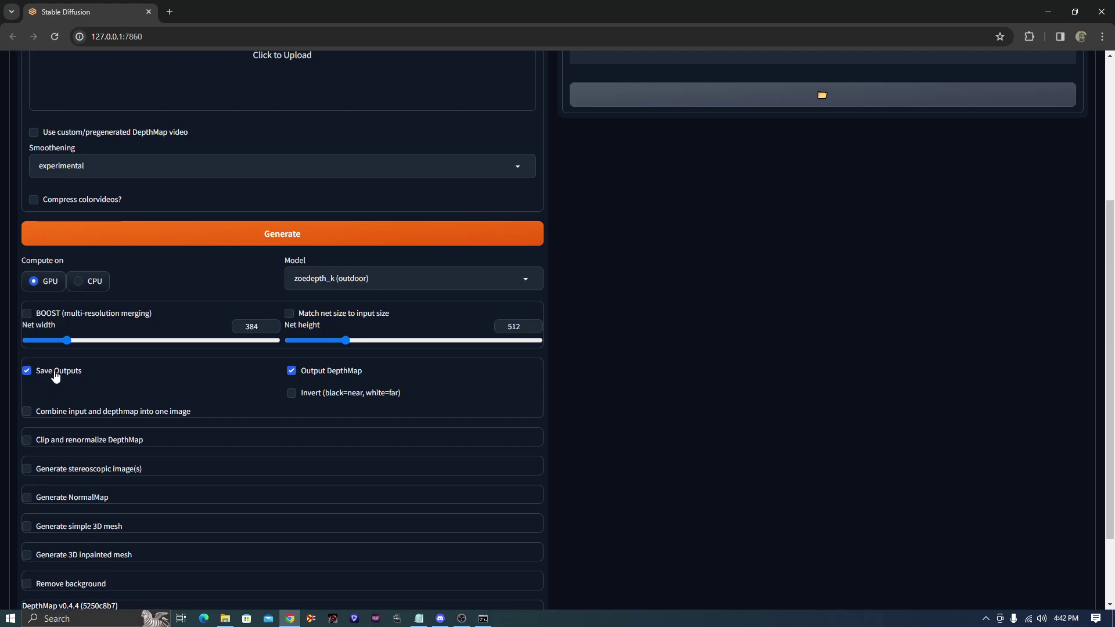
pyautogui.scroll(4, 126, 375)
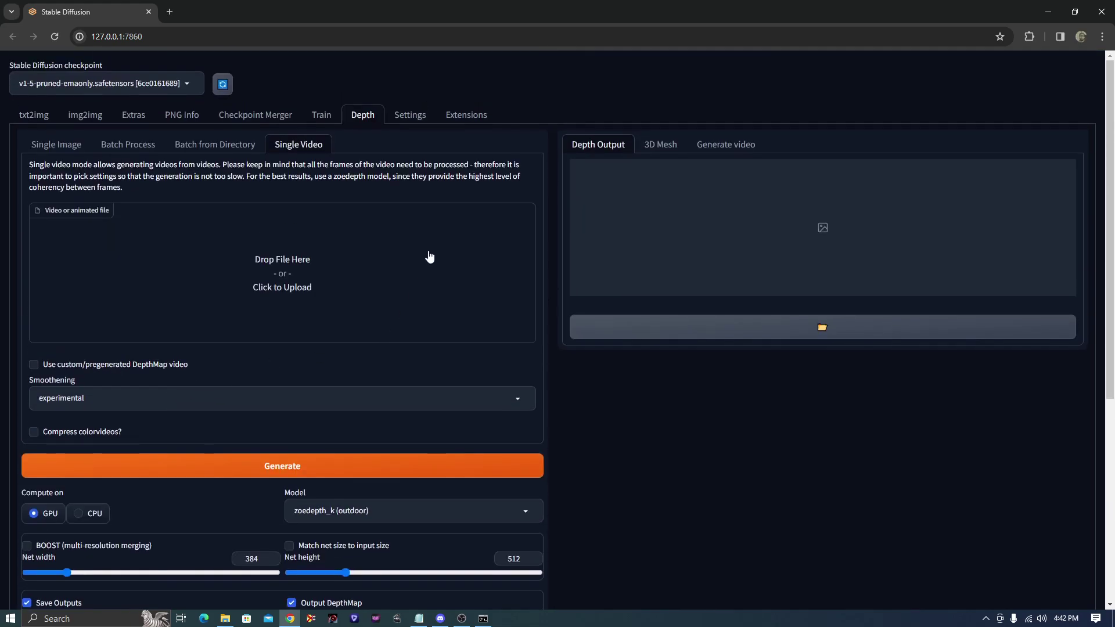
pyautogui.click(409, 119)
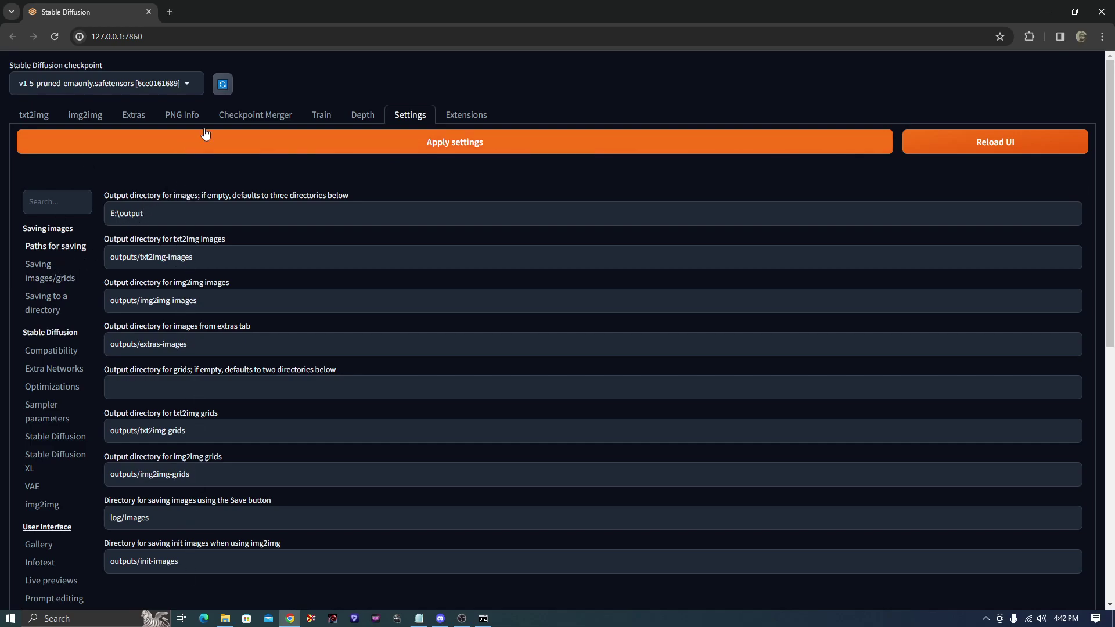
pyautogui.click(355, 119)
# Check Generate stereoscopic image(s), keeping Output DepthMap enabled.
pyautogui.scroll(-6, 356, 303)
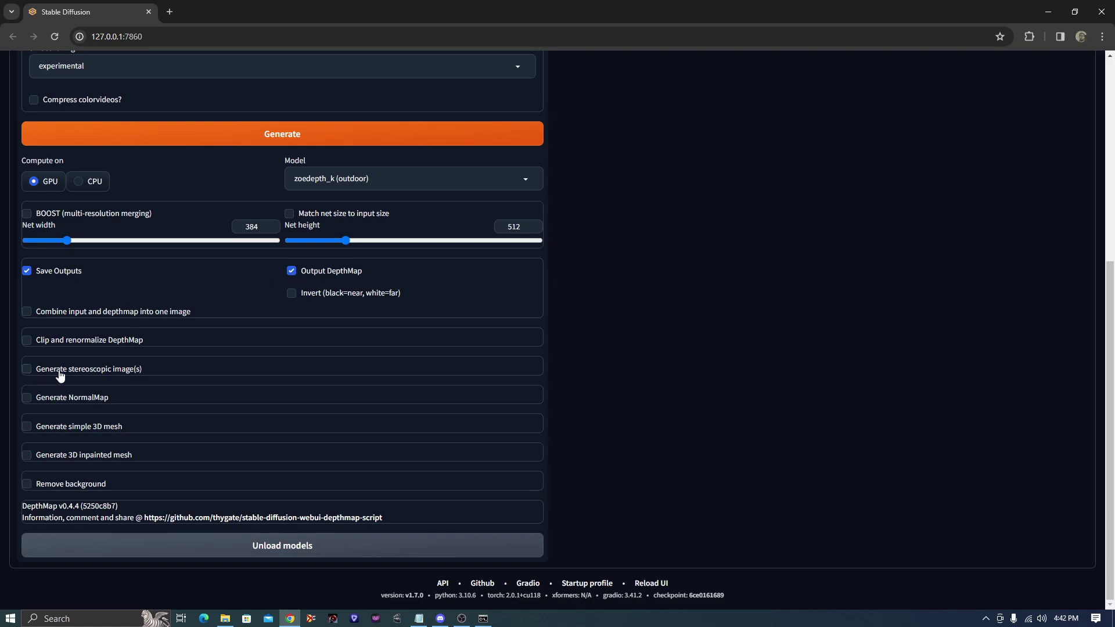
pyautogui.click(27, 369)
pyautogui.click(292, 272)
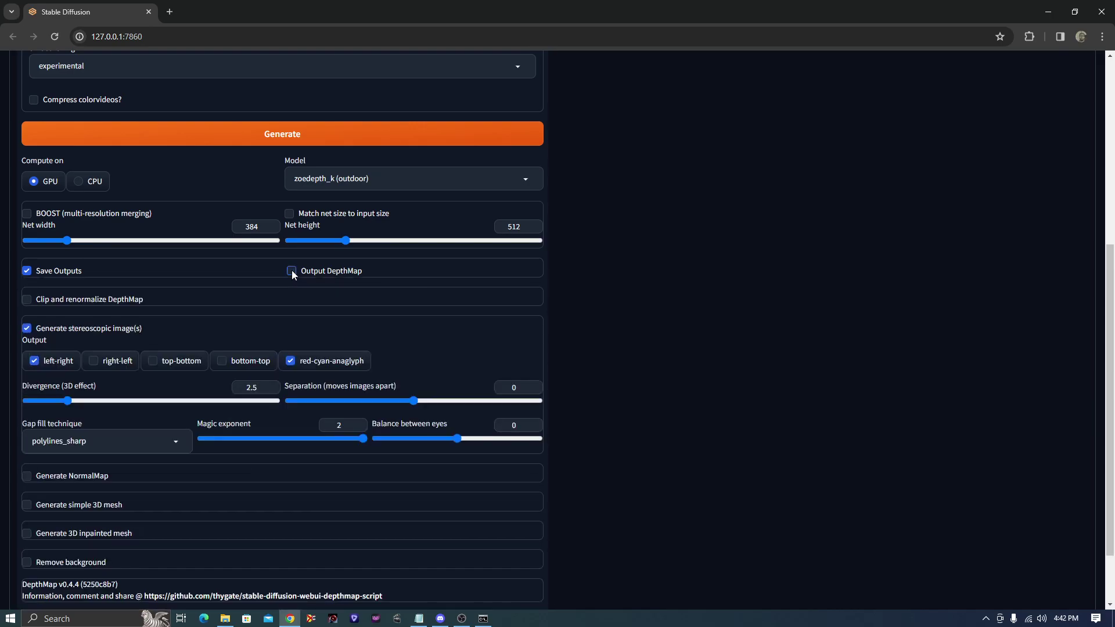
pyautogui.click(292, 271)
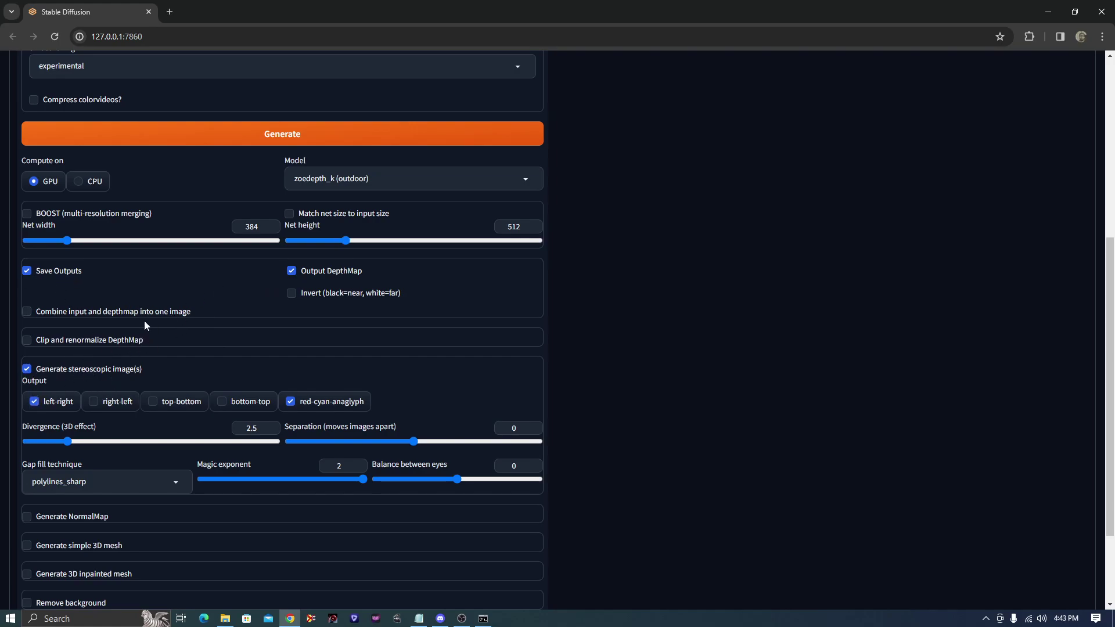
# Uncheck red-cyan-anaglyph so only left-right stereo output remains.
pyautogui.scroll(-2, 115, 343)
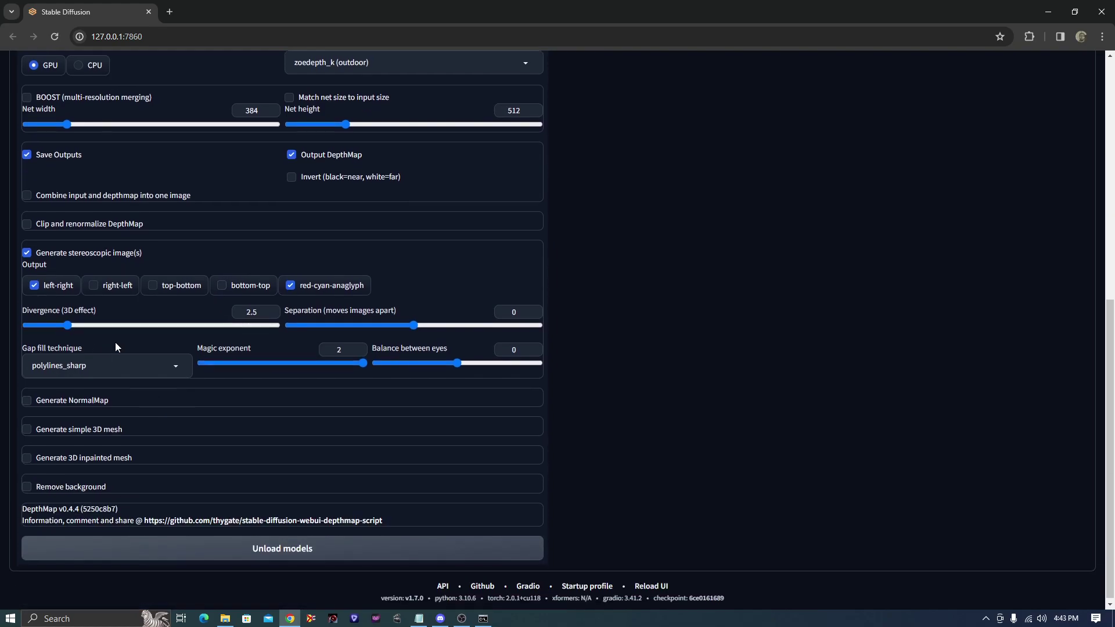
pyautogui.click(291, 286)
pyautogui.scroll(7, 250, 343)
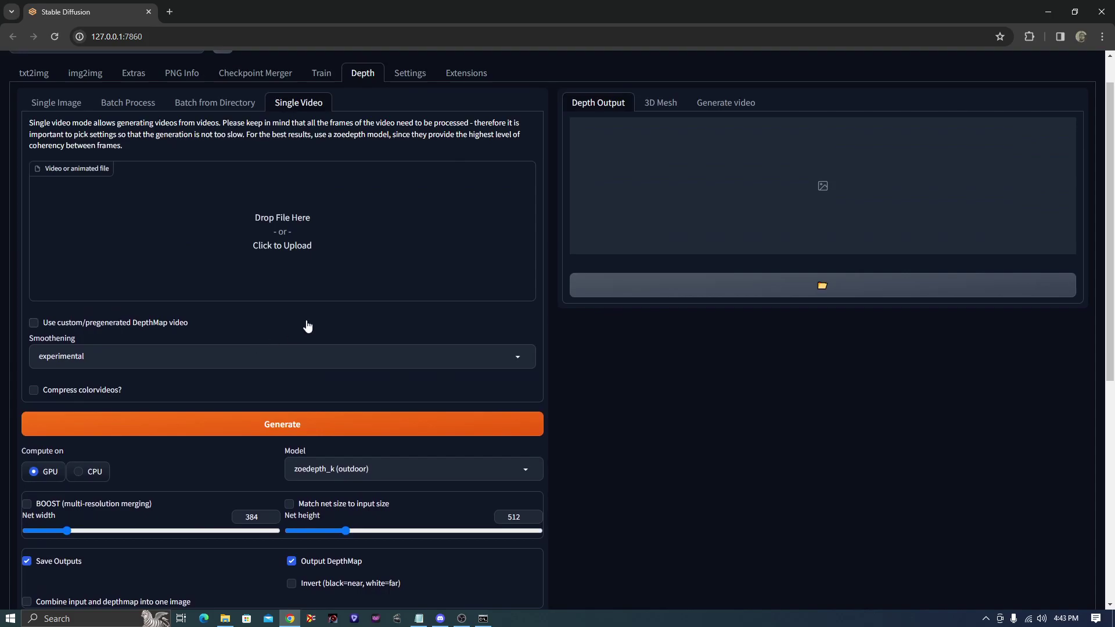
pyautogui.scroll(-7, 439, 346)
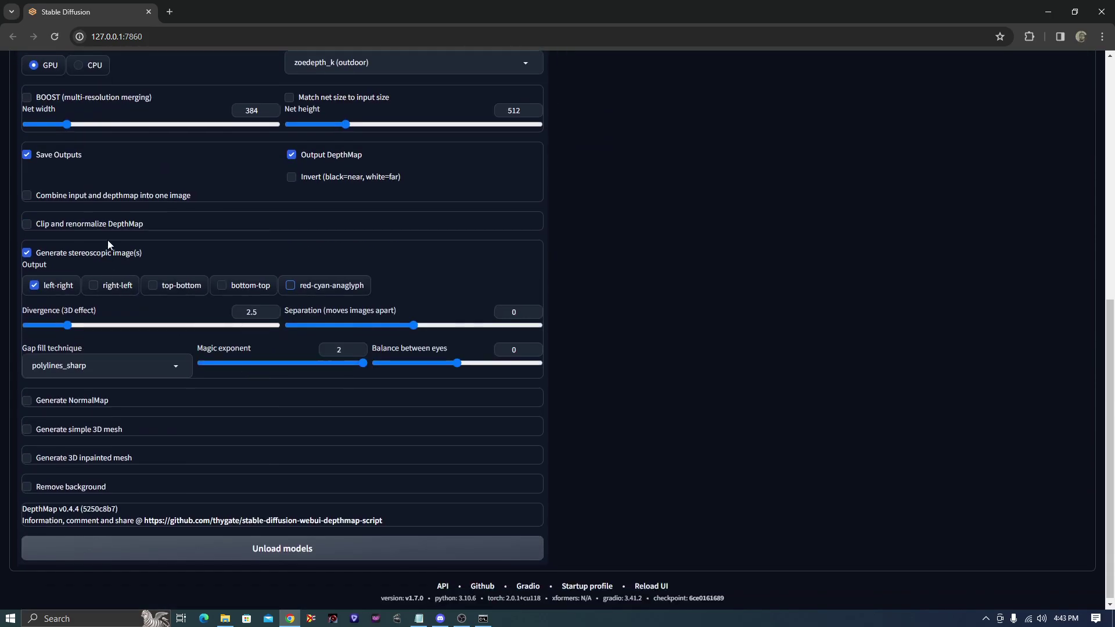
pyautogui.scroll(8, 286, 308)
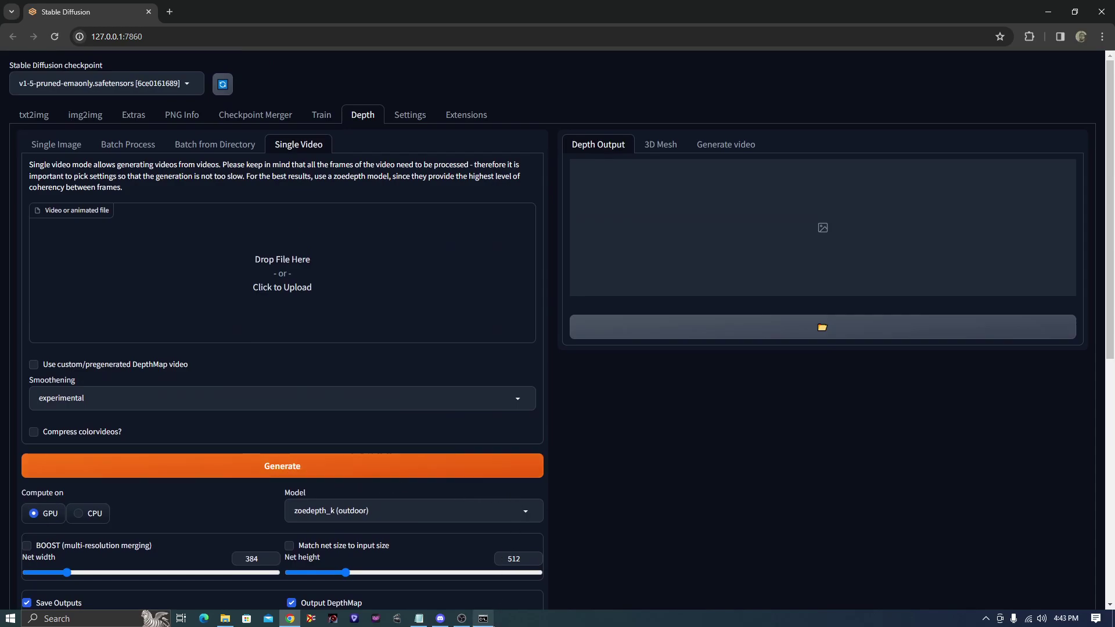
# Show the cmd.exe server console from the taskbar.
pyautogui.click(483, 619)
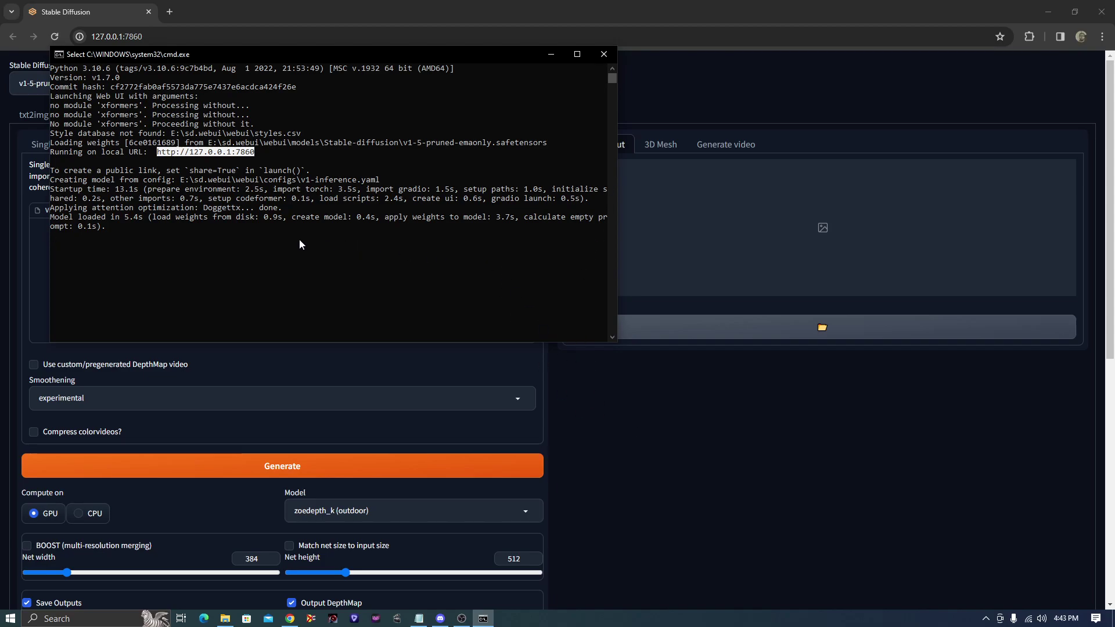
# Return to Chrome and review the Depth Single Video settings: zoedepth_k (outdoor), 384×512 net size.
pyautogui.click(678, 441)
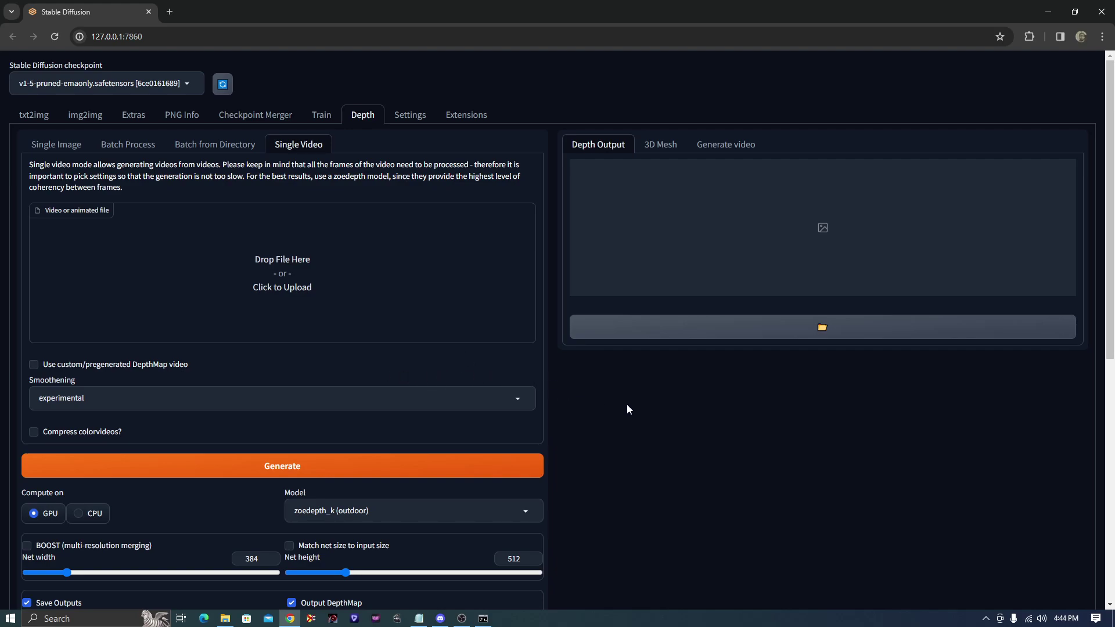
pyautogui.scroll(-2, 625, 381)
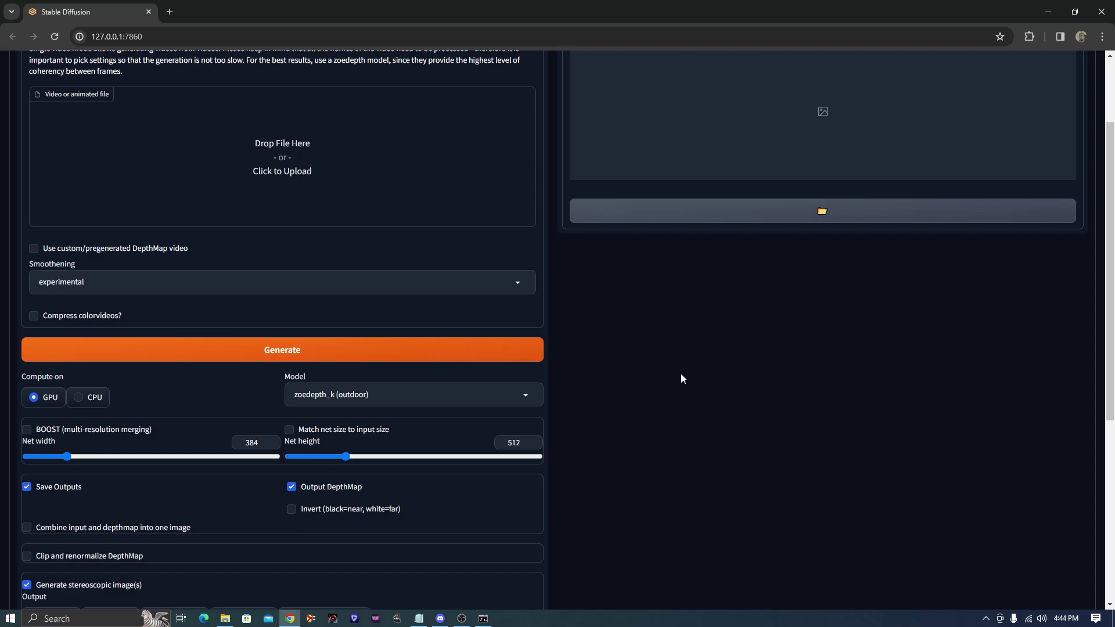
pyautogui.scroll(2, 670, 374)
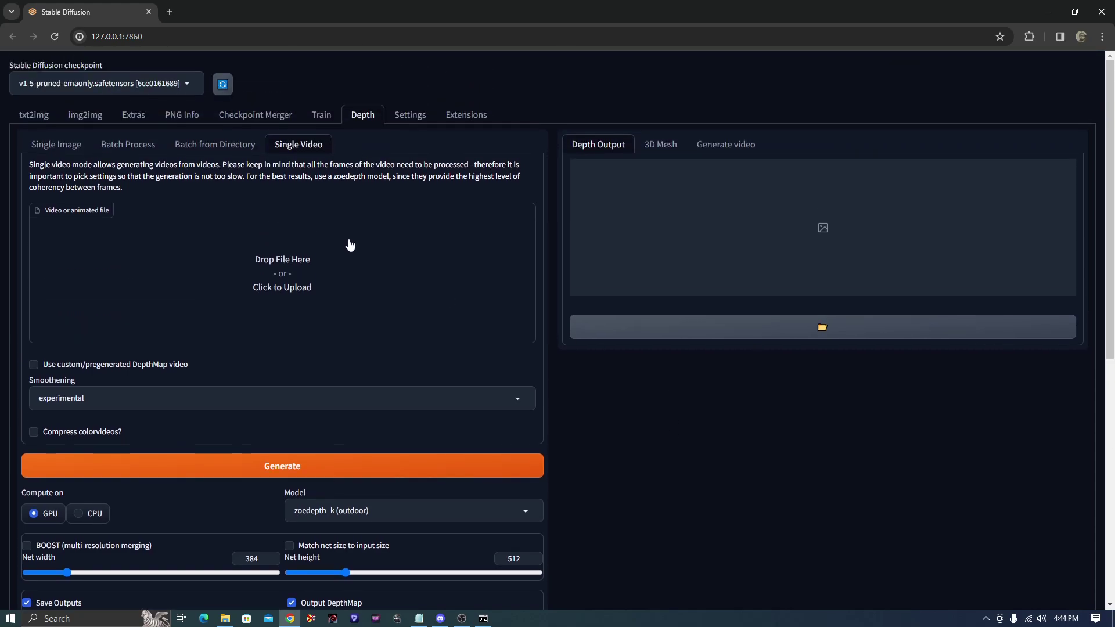